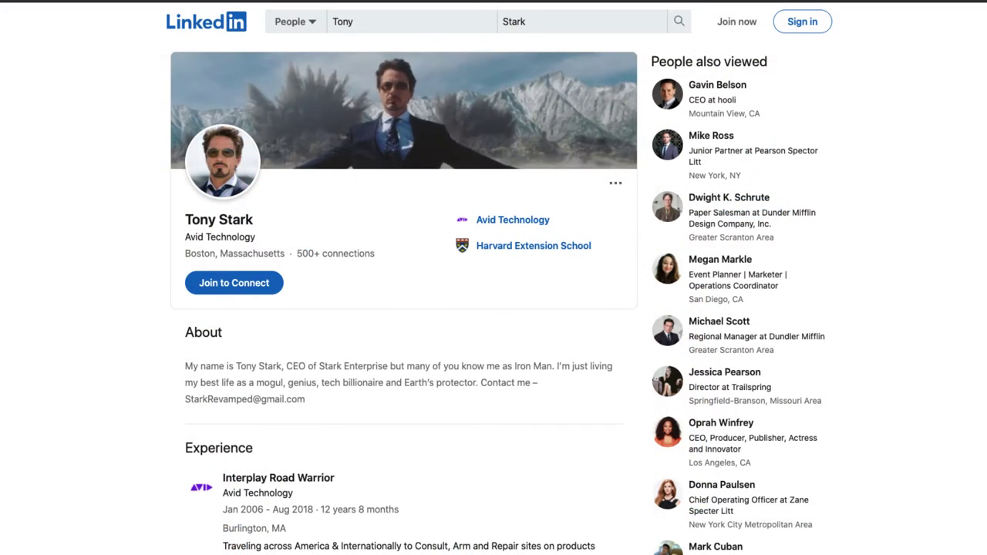
Scroll down through the fake Tony Stark LinkedIn profile to review it.
scroll(493, 299, down, 1)
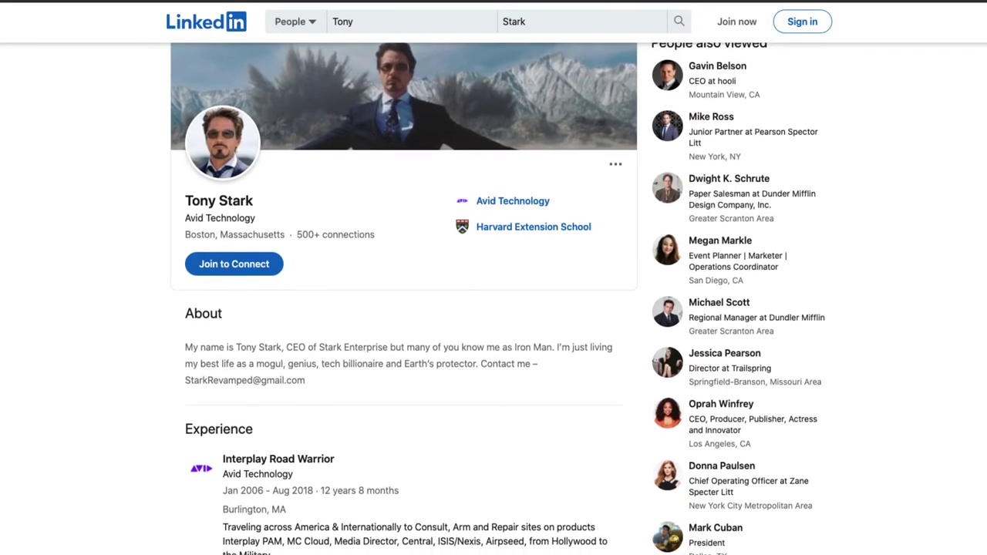
scroll(494, 298, down, 1)
scroll(493, 298, down, 1)
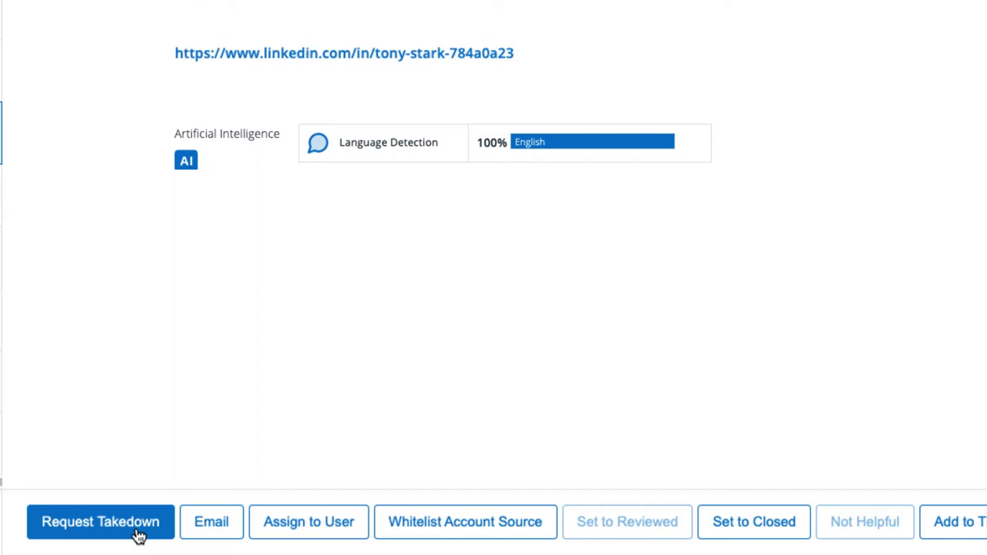
Request and confirm a takedown of the impersonating LinkedIn account.
click(139, 536)
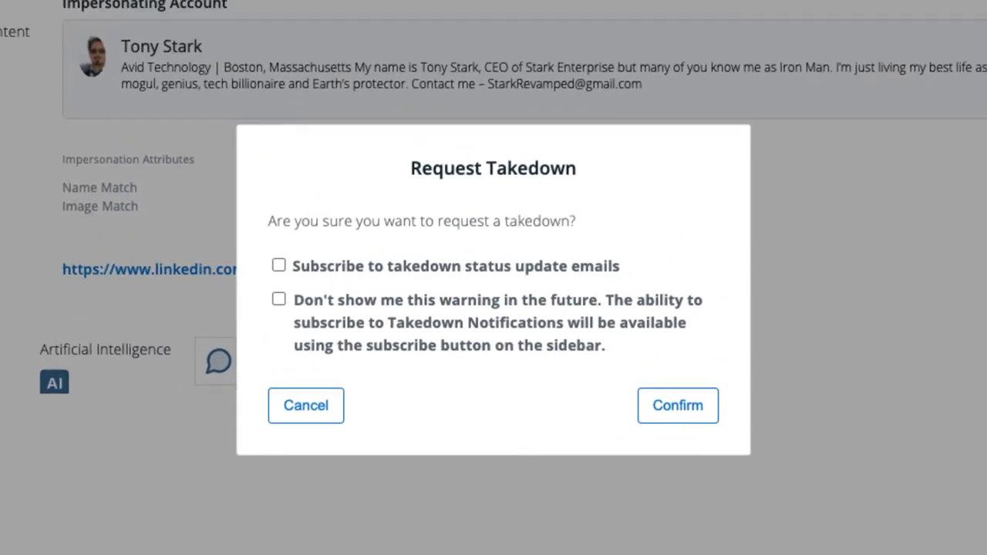
click(679, 405)
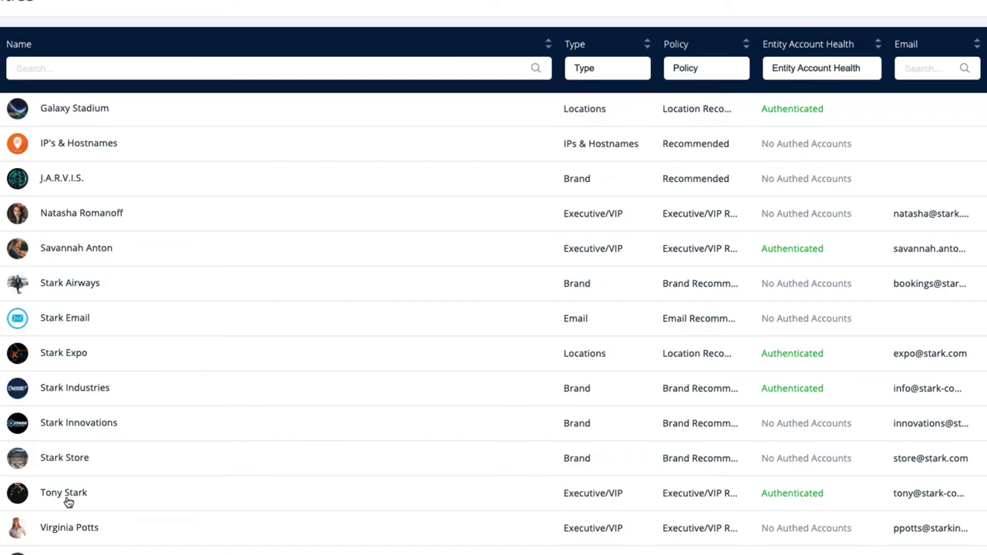
Open Tony Stark's entity page and its search Configuration settings.
click(66, 499)
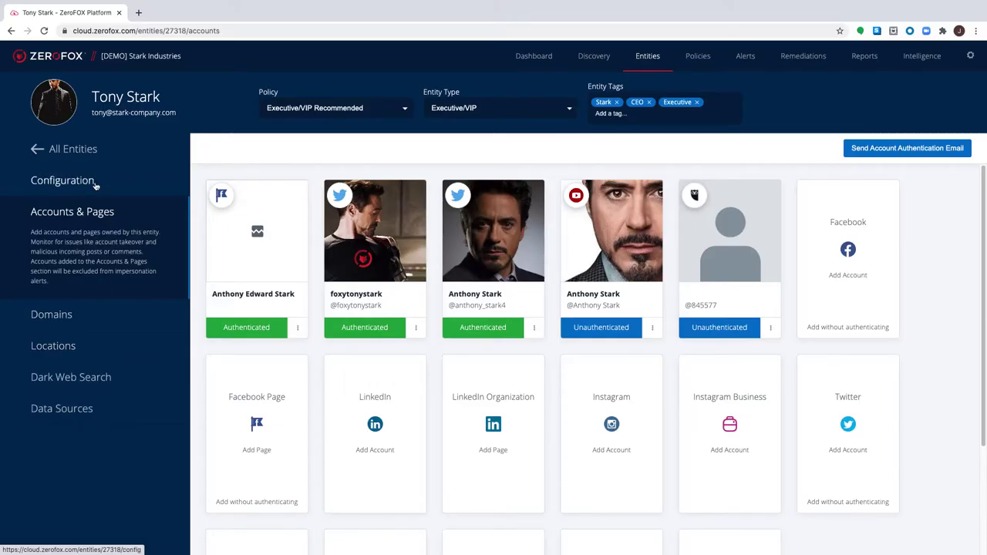
click(94, 183)
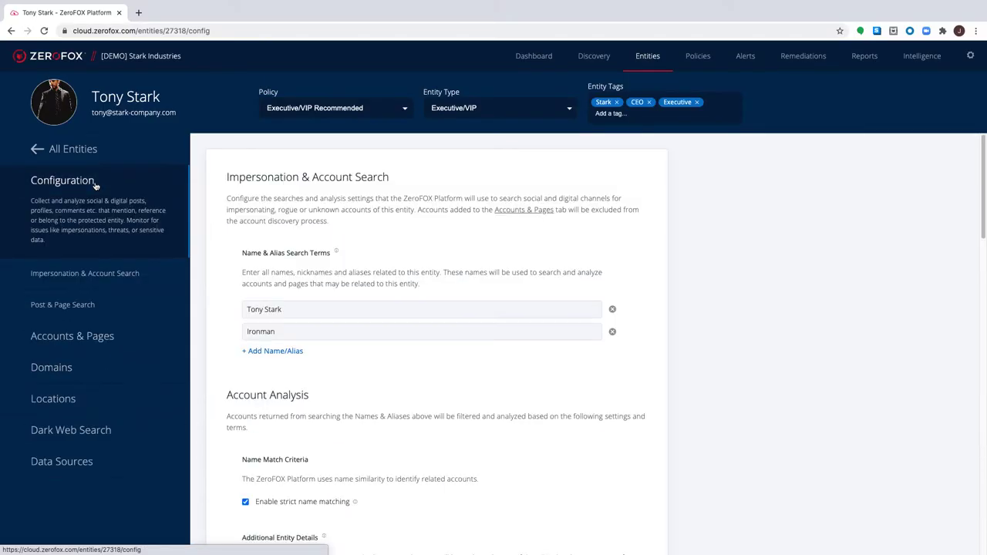
Add 'Anthony Stark' as a new name alias for Tony Stark.
click(287, 352)
text(Anthon)
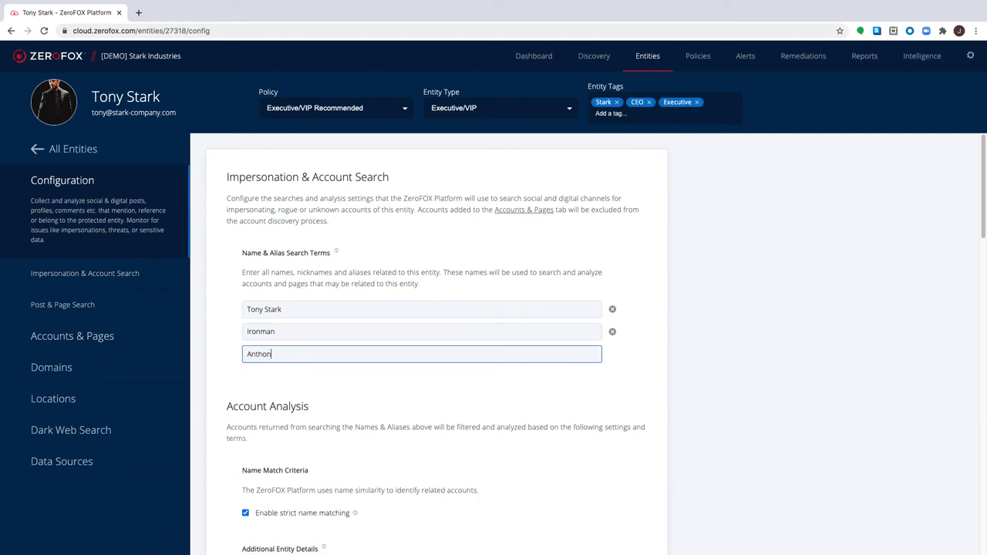
text(y Stark)
key(Return)
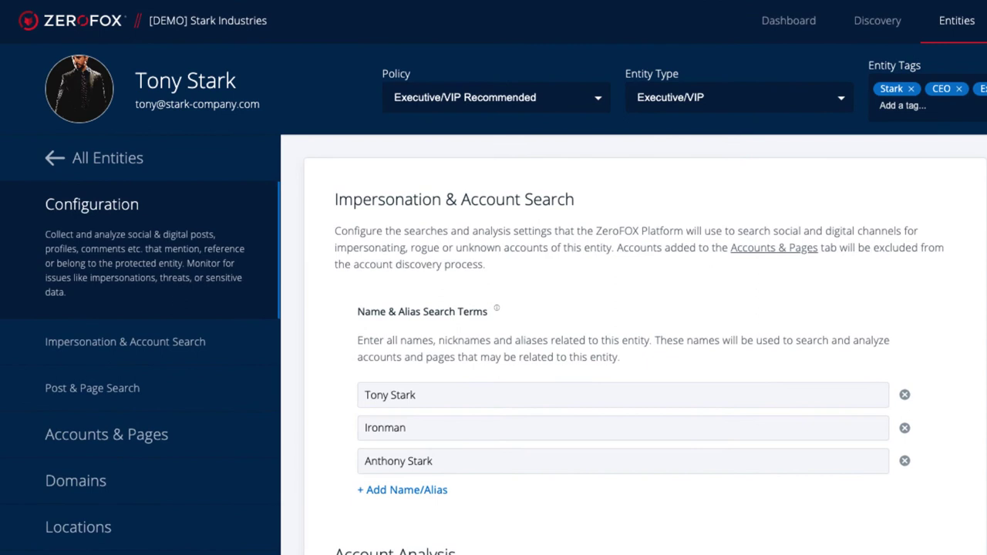
Scroll down through the entity settings to review the Data Sources section.
scroll(645, 345, down, 2)
scroll(645, 346, down, 2)
scroll(646, 345, down, 2)
scroll(645, 345, down, 2)
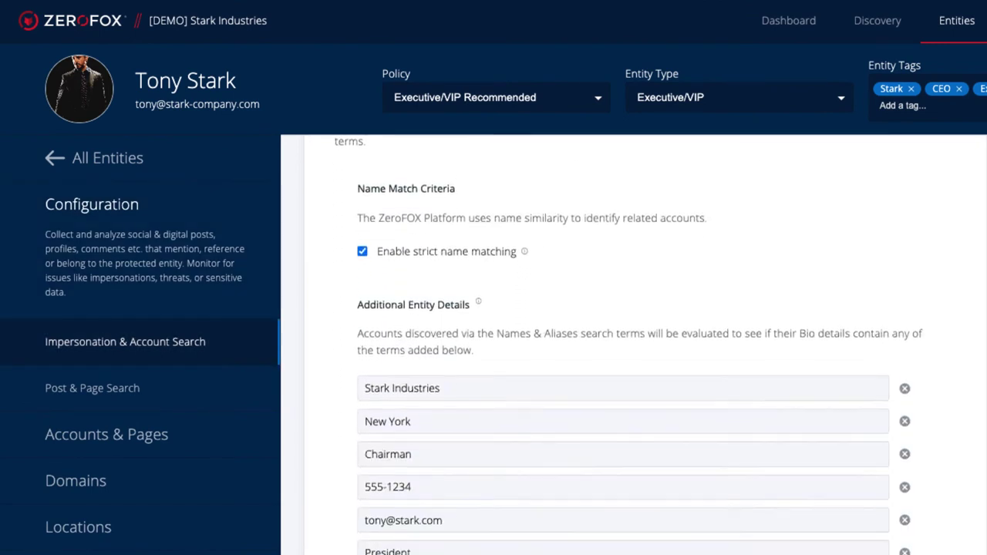
scroll(629, 345, down, 2)
scroll(629, 346, down, 2)
scroll(629, 345, down, 2)
scroll(629, 345, down, 2)
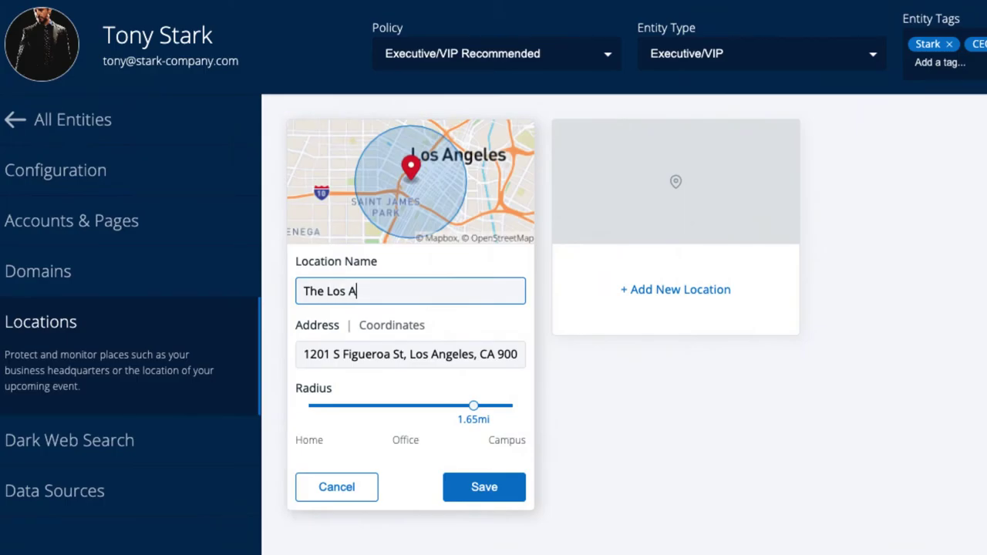
Finish entering 'Los Angeles Convention Center' as the monitored location.
text(ngeles Conv)
text(ention Center)
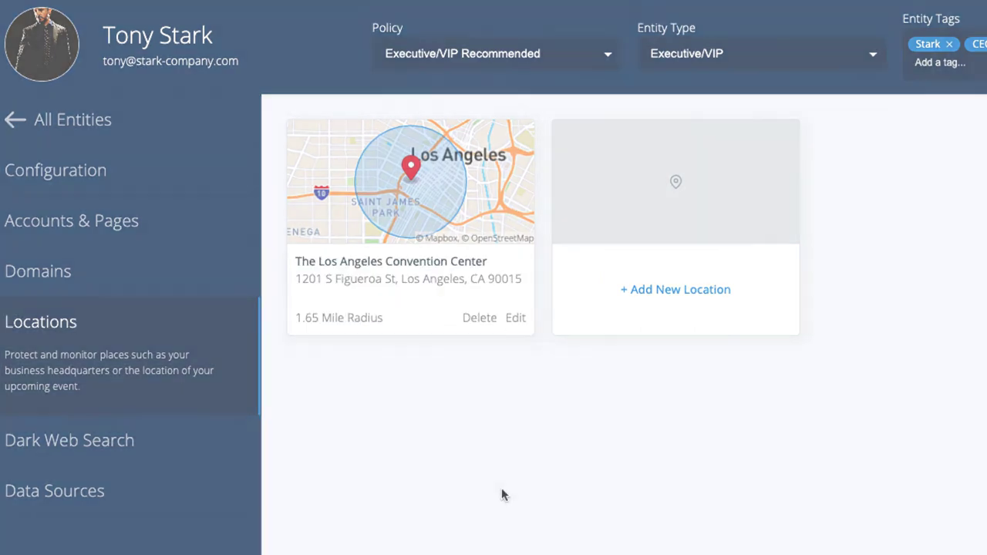